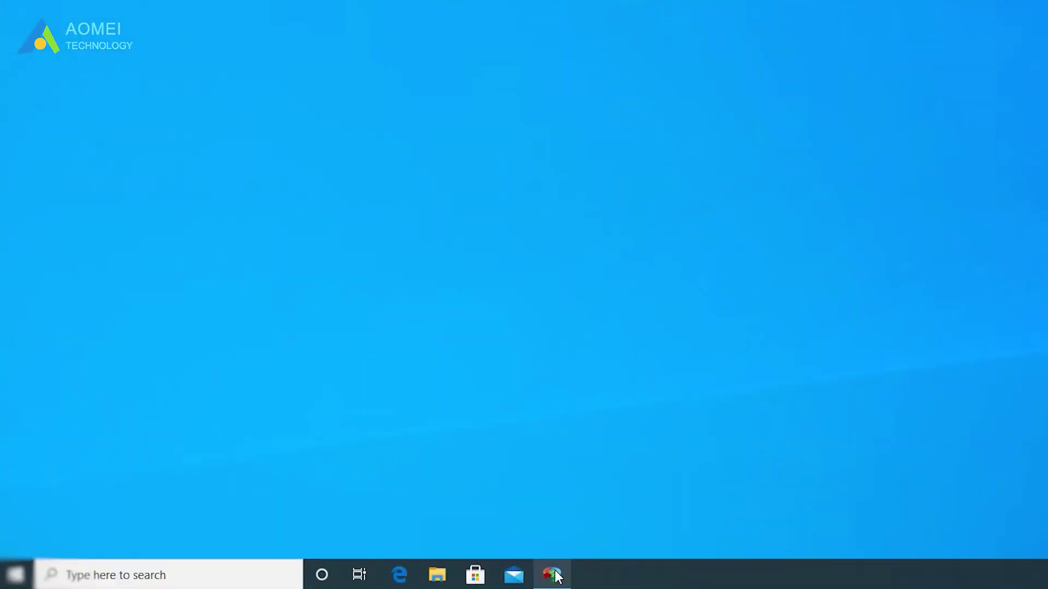
- Launch Disk Cleanup from Windows search and choose drive C: to clean
{"action": "left_click", "coordinate": [177, 572]}
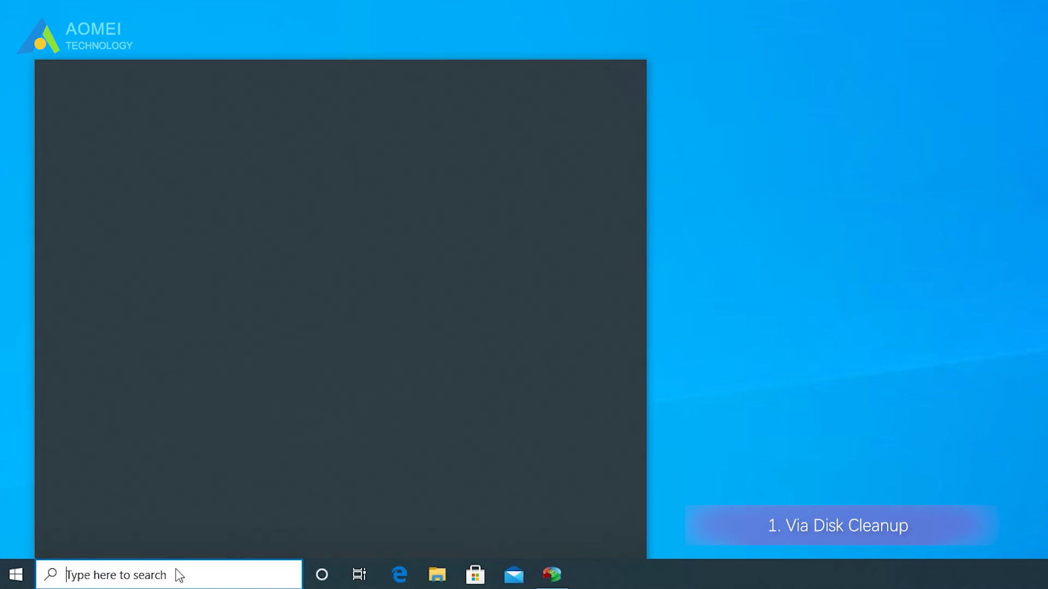
{"action": "type", "text": "dis"}
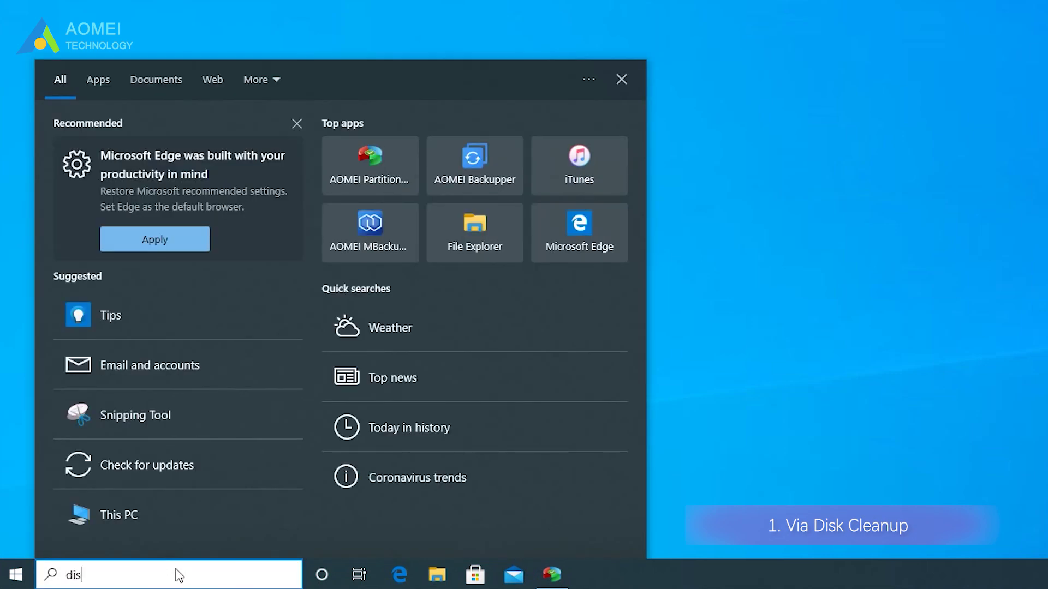
{"action": "type", "text": "k c"}
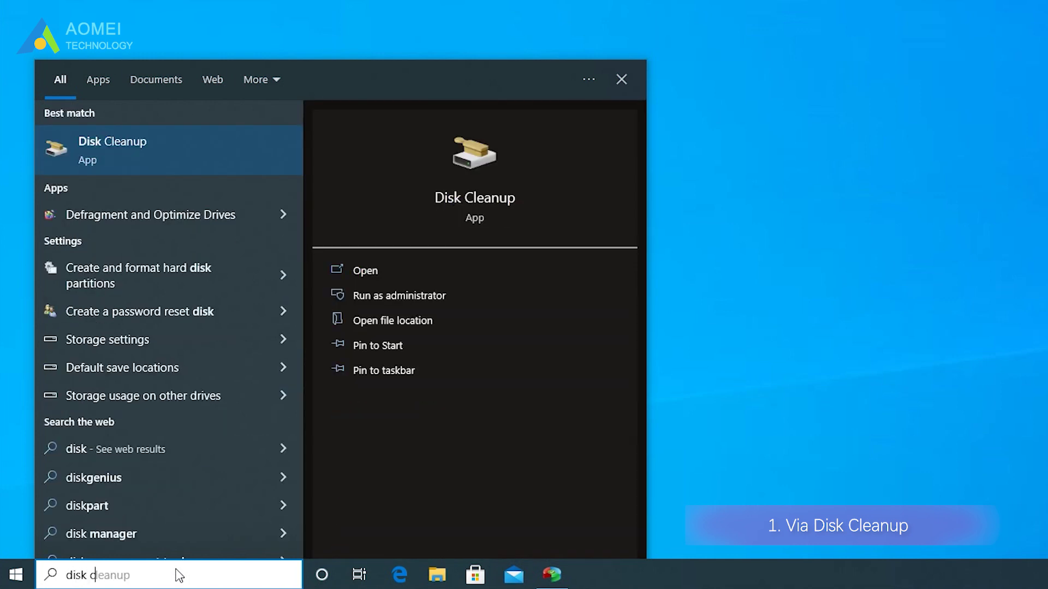
{"action": "type", "text": "leanup"}
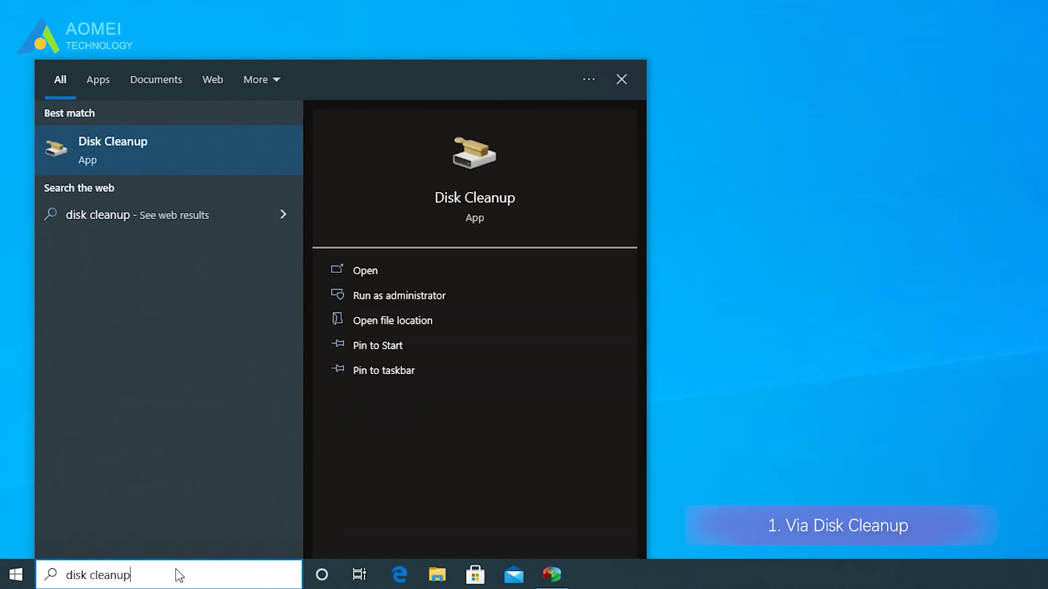
{"action": "key", "text": "Return"}
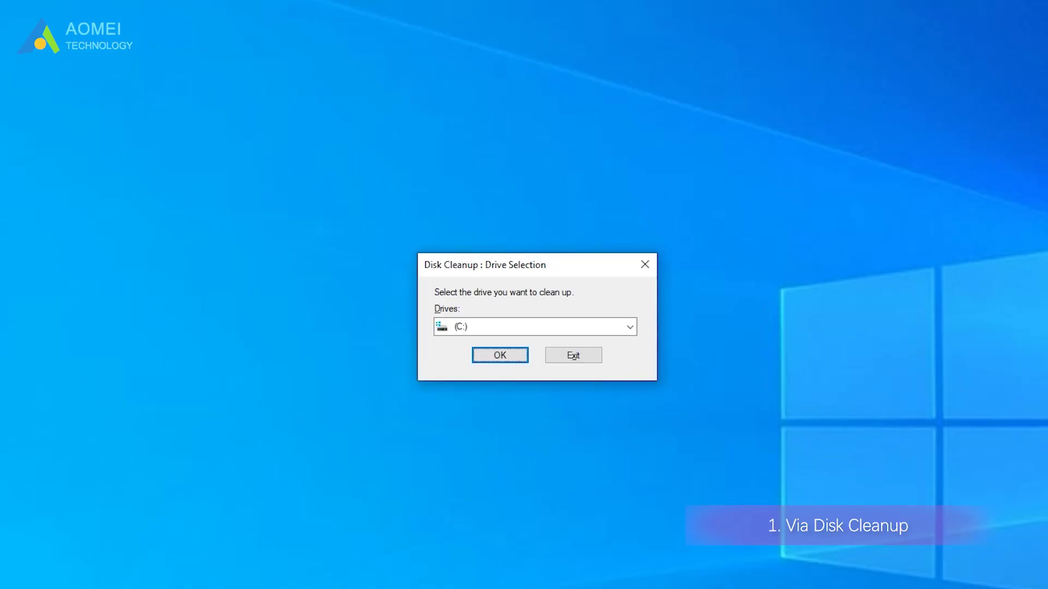
{"action": "left_click", "coordinate": [630, 328]}
{"action": "left_click", "coordinate": [630, 329]}
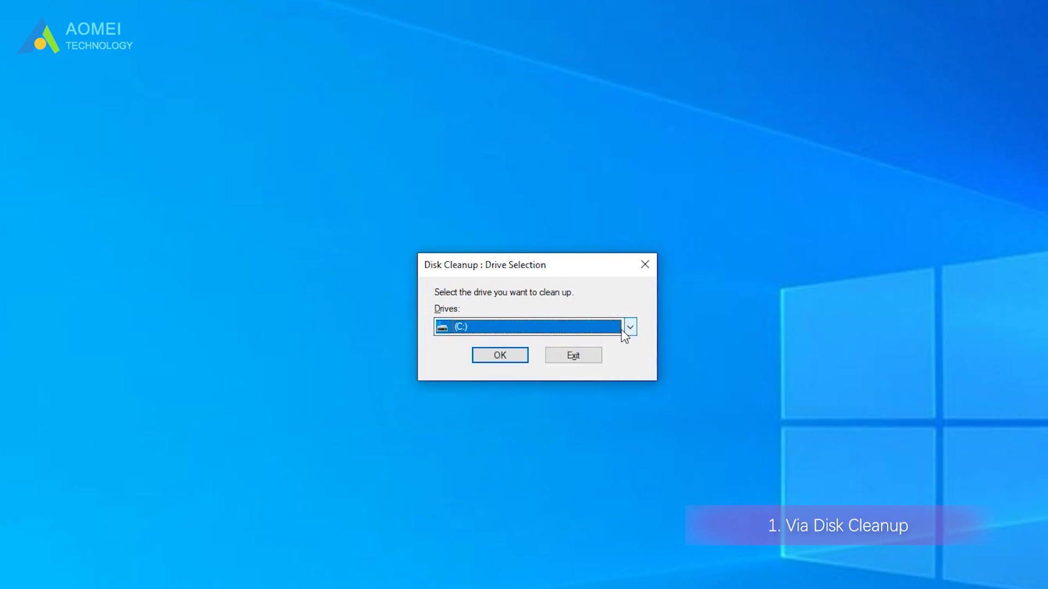
{"action": "left_click", "coordinate": [497, 352]}
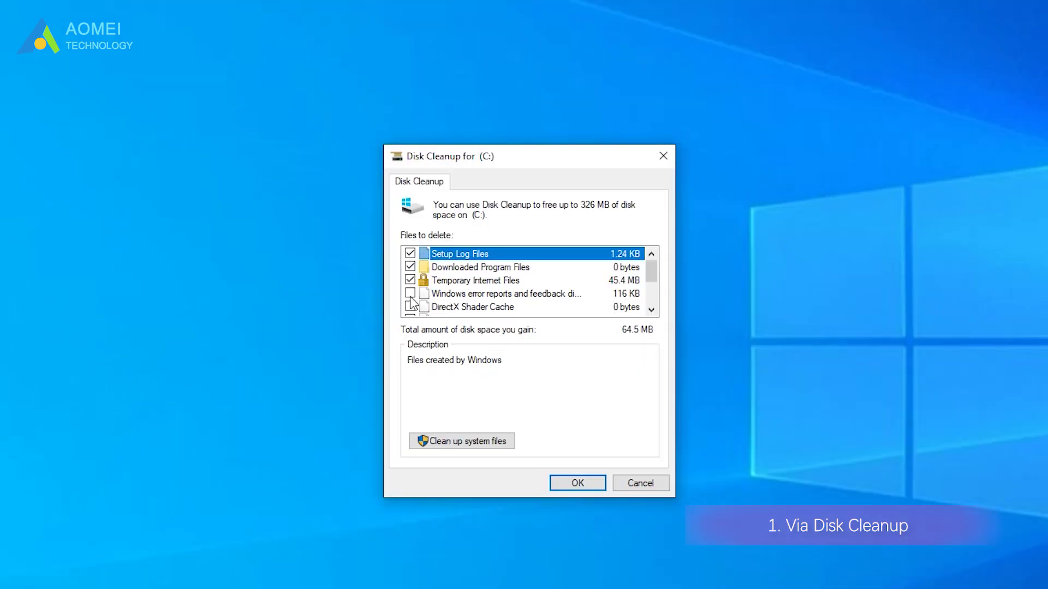
- Tick the remaining file categories and permanently delete the 326 MB of junk files
{"action": "left_click", "coordinate": [409, 306]}
{"action": "scroll", "coordinate": [411, 305], "scroll_direction": "down", "scroll_amount": 2}
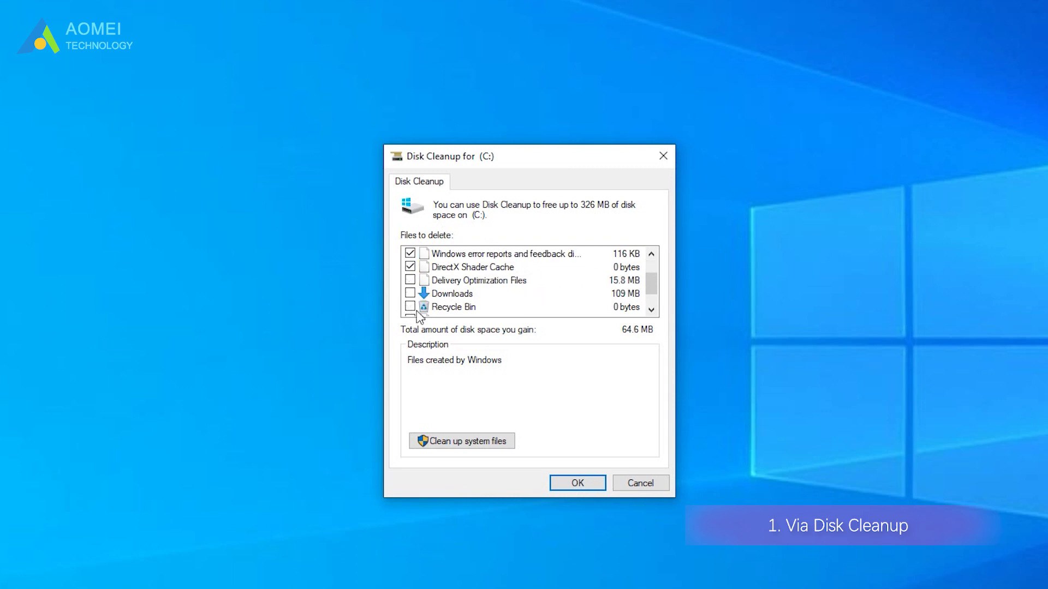
{"action": "scroll", "coordinate": [483, 305], "scroll_direction": "down", "scroll_amount": 2}
{"action": "left_click", "coordinate": [579, 483]}
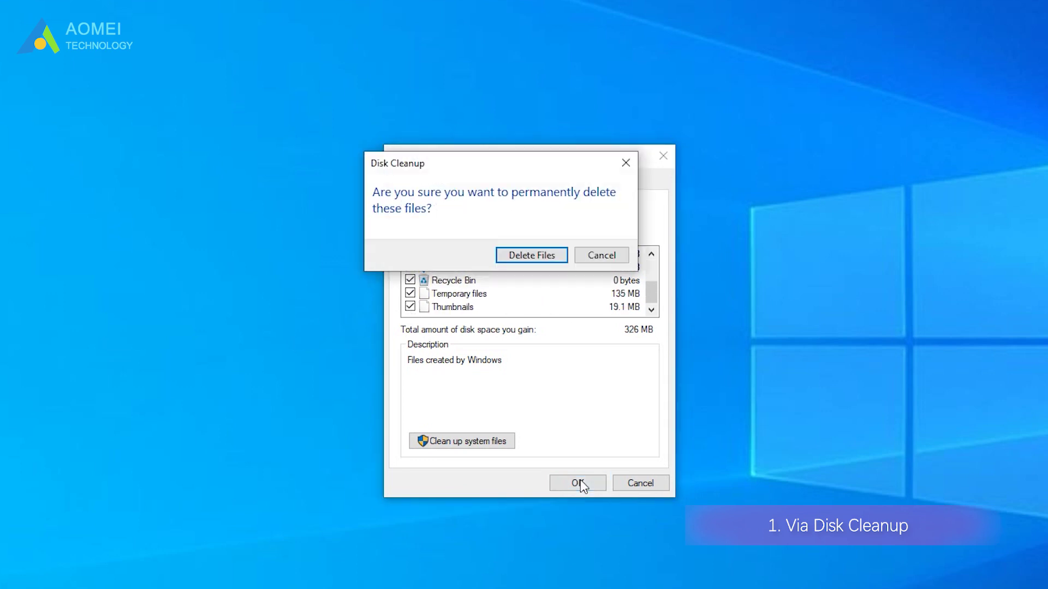
{"action": "left_click", "coordinate": [547, 256]}
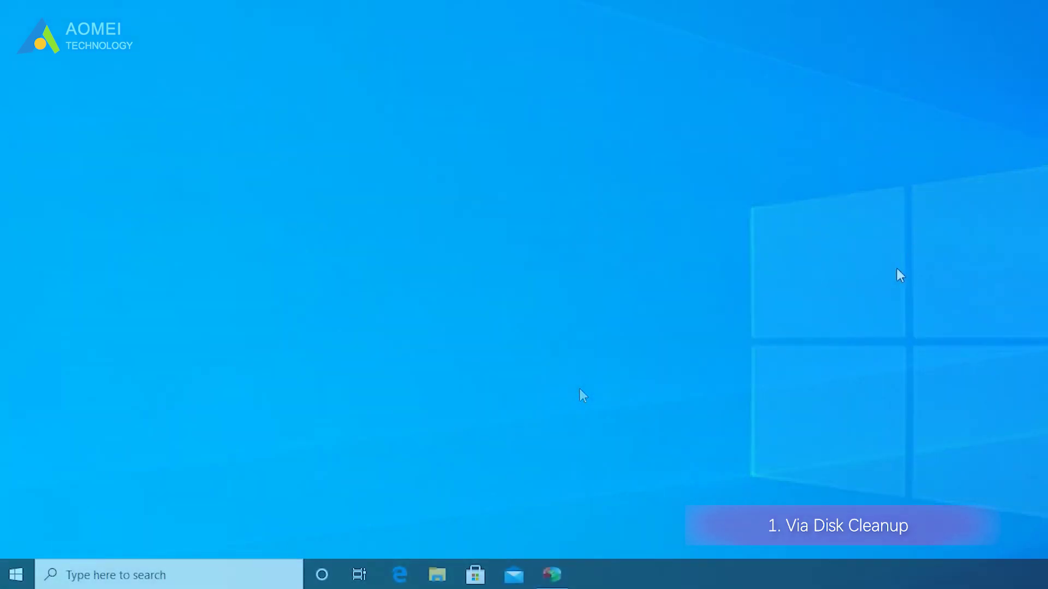
- Turn Storage Sense on in Settings > System > Storage and show its configuration page
{"action": "left_click", "coordinate": [16, 578]}
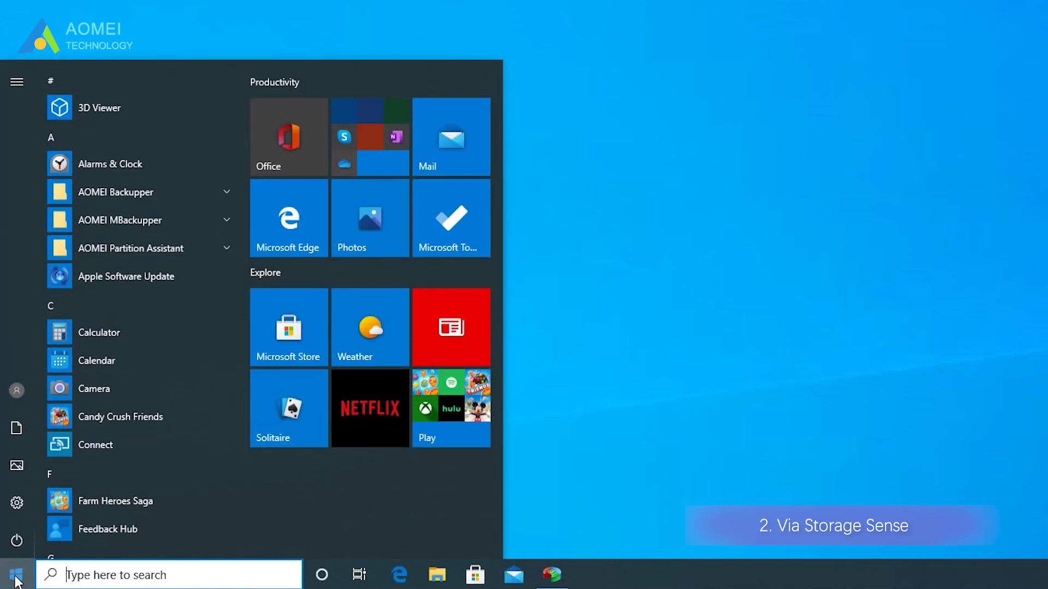
{"action": "left_click", "coordinate": [16, 504]}
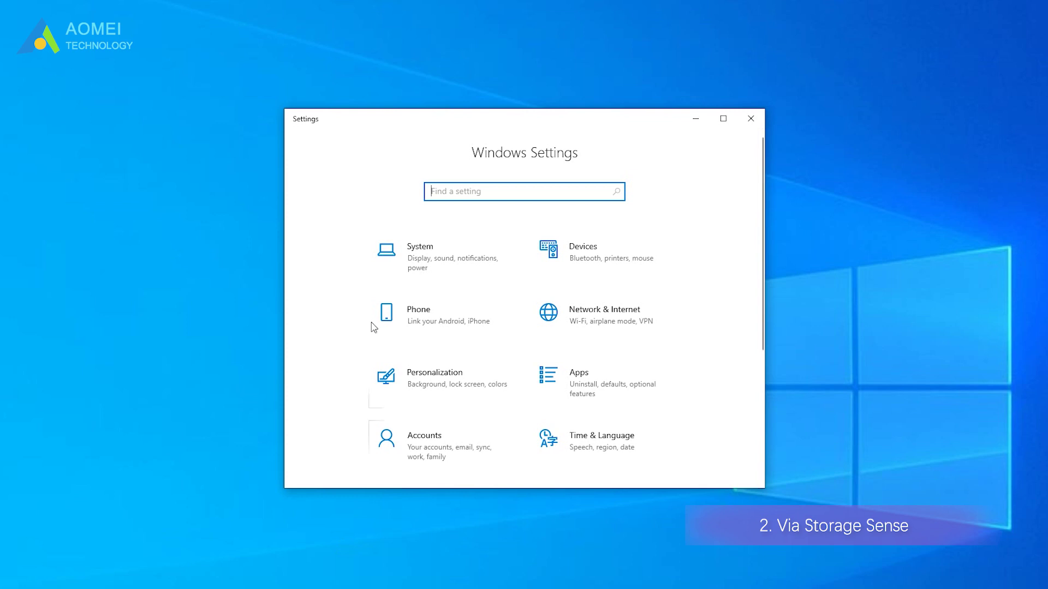
{"action": "left_click", "coordinate": [425, 252]}
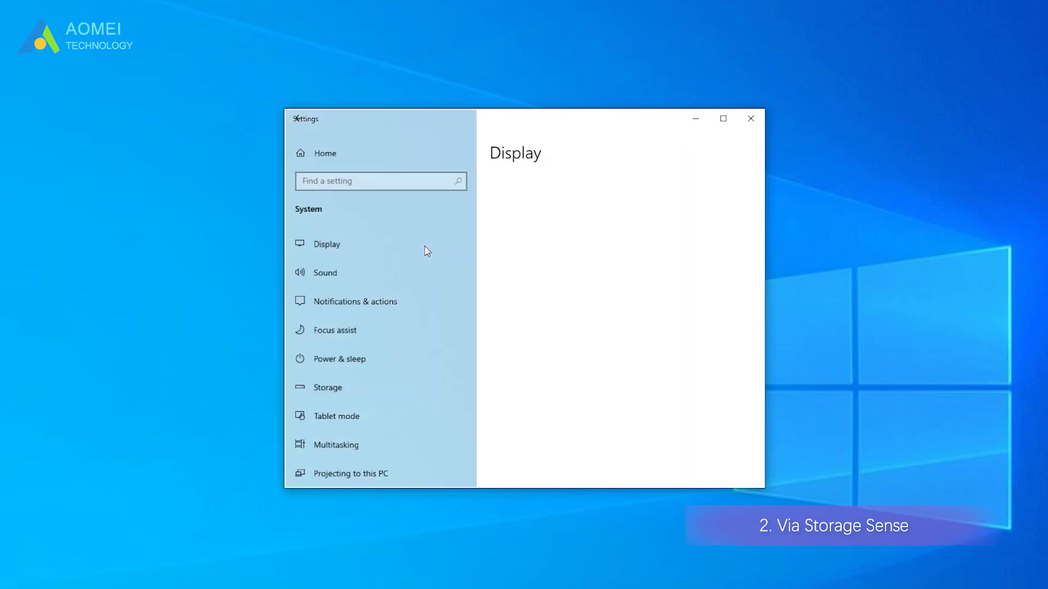
{"action": "left_click", "coordinate": [373, 390]}
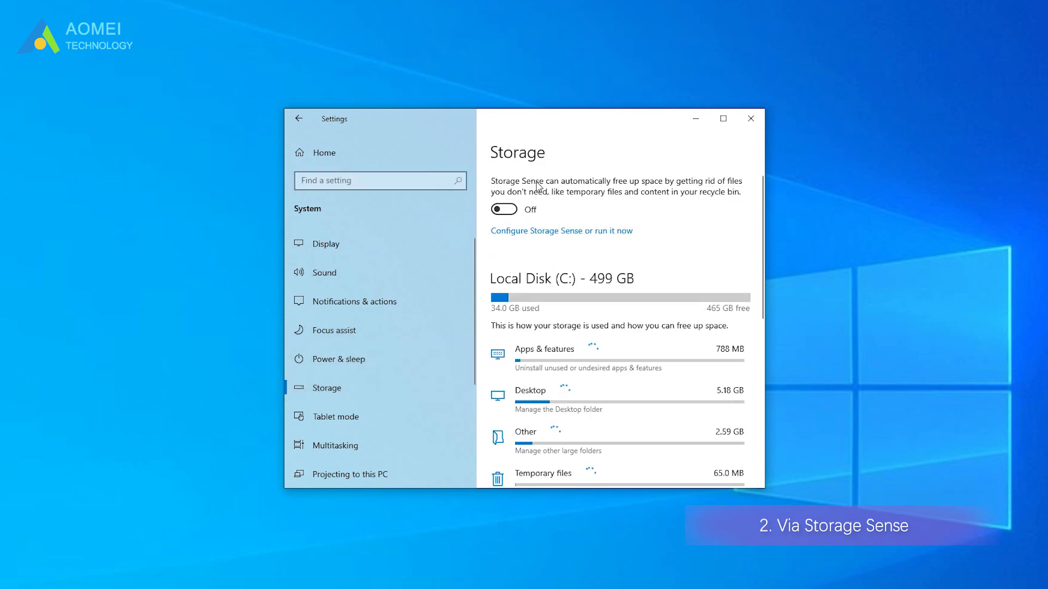
{"action": "left_click", "coordinate": [504, 210]}
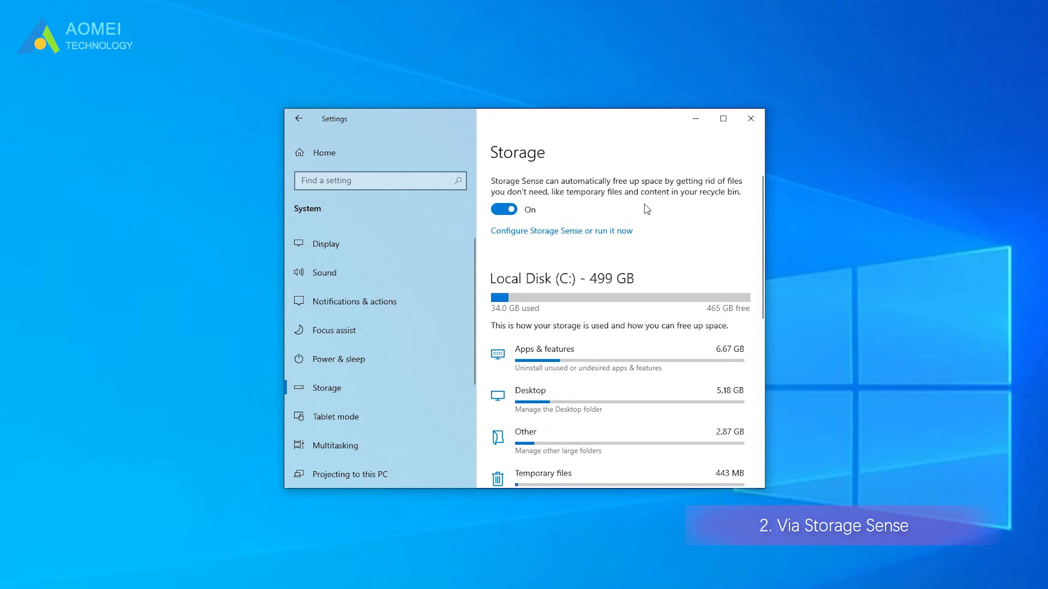
{"action": "left_click", "coordinate": [612, 232]}
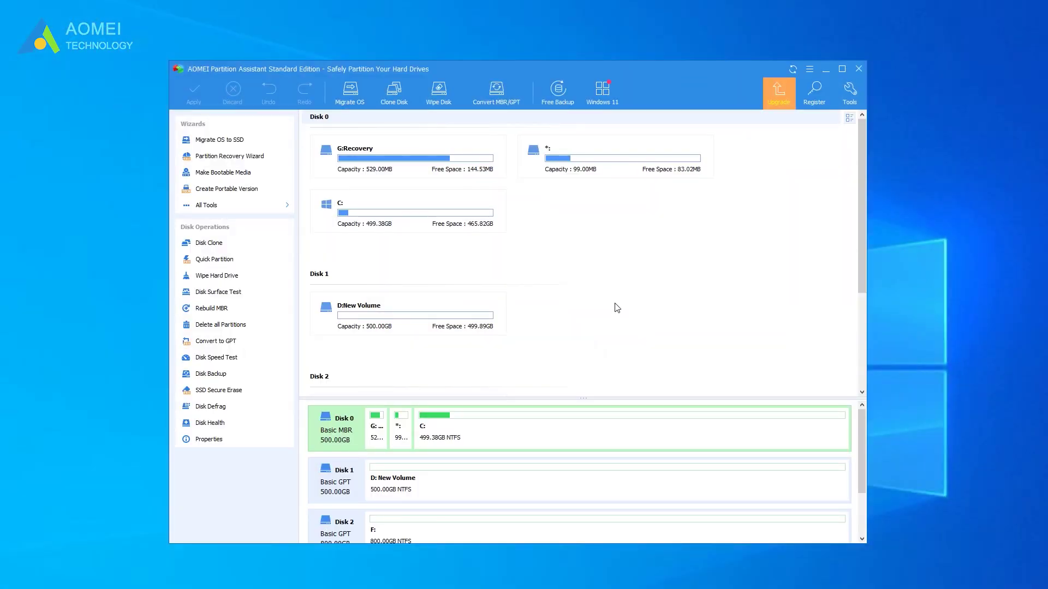
- Run a PC Cleaner scan from All Tools, finding 1.04 GB of junk files
{"action": "left_click", "coordinate": [257, 209]}
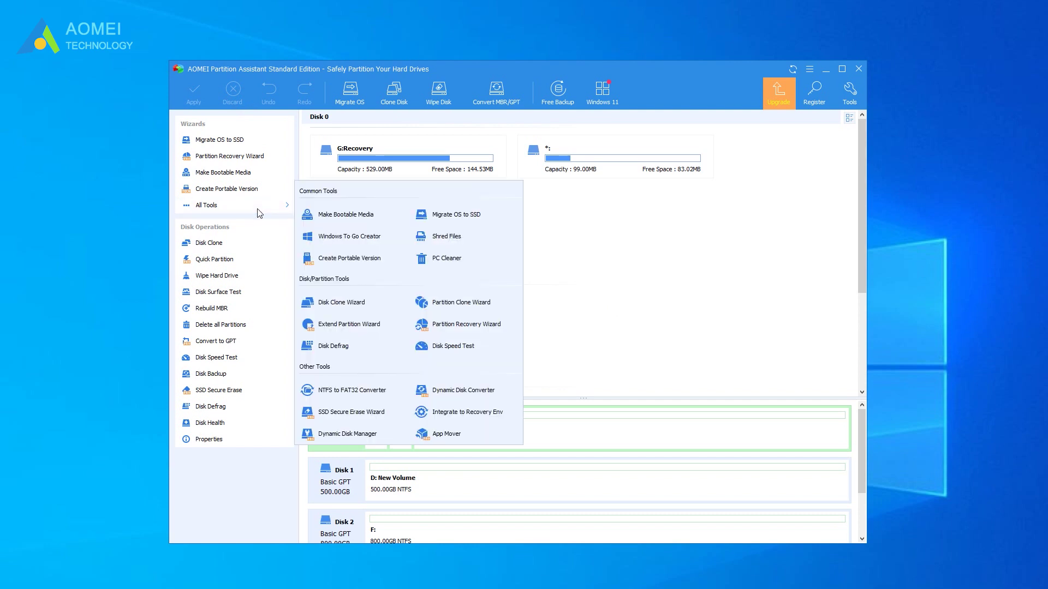
{"action": "left_click", "coordinate": [444, 263]}
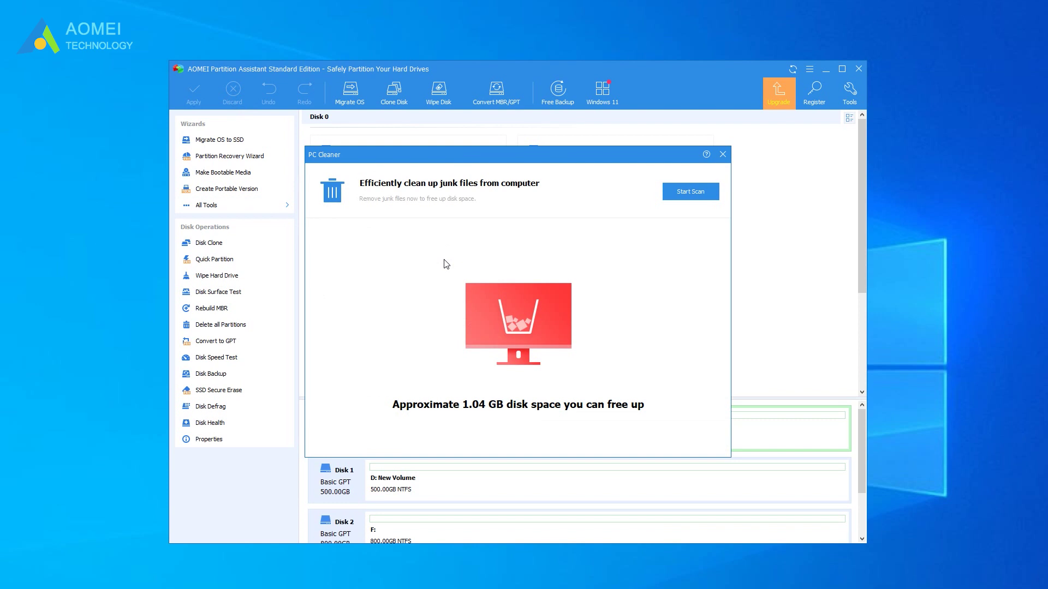
{"action": "left_click", "coordinate": [687, 191]}
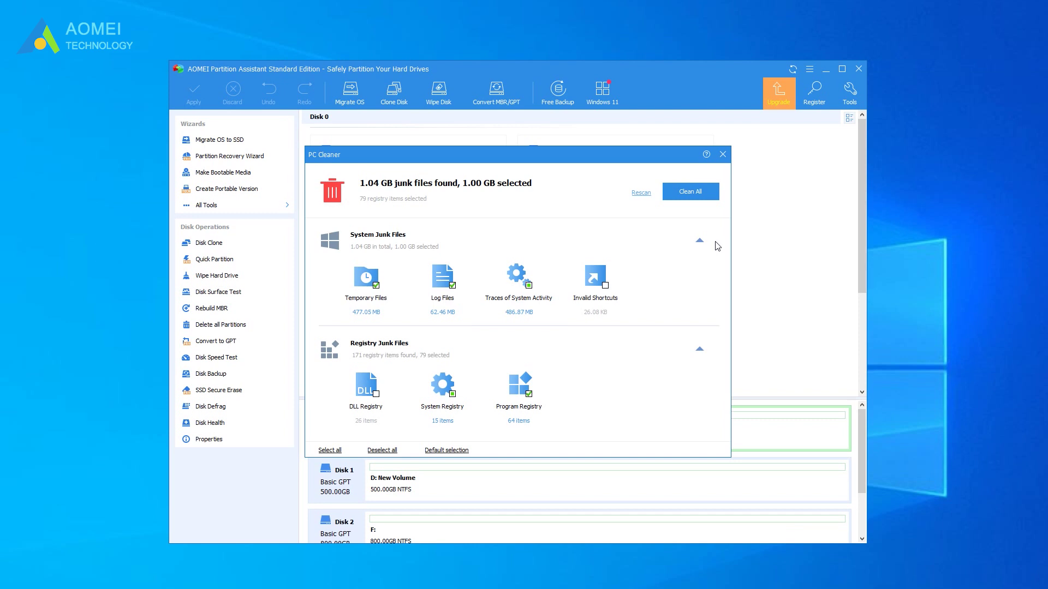
- Review the DLL Registry details, tick DLL Registry, and clean all selected junk files
{"action": "left_click", "coordinate": [671, 197]}
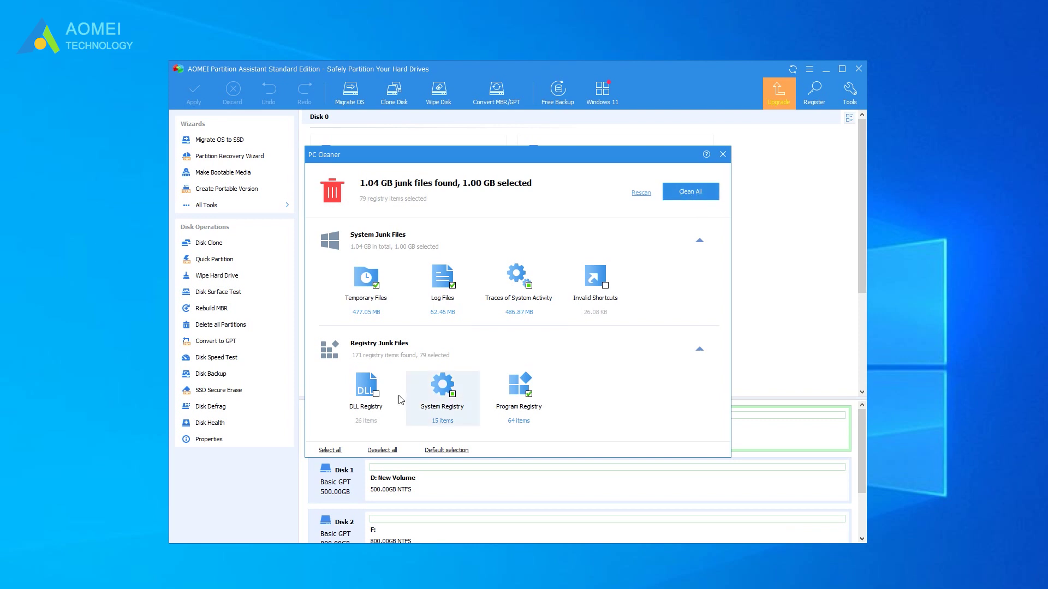
{"action": "left_click", "coordinate": [381, 401]}
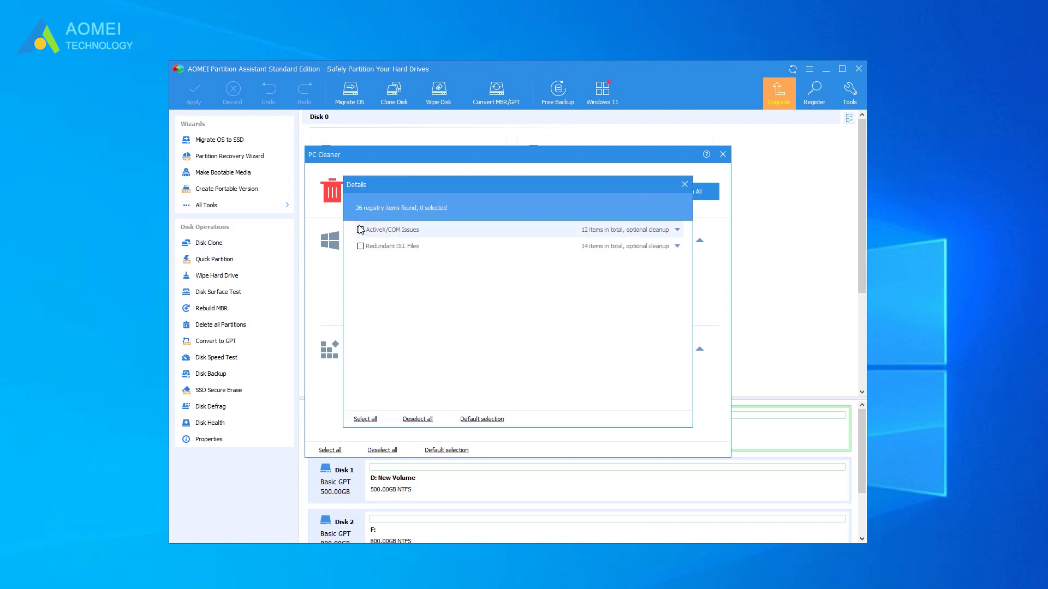
{"action": "left_click", "coordinate": [684, 185]}
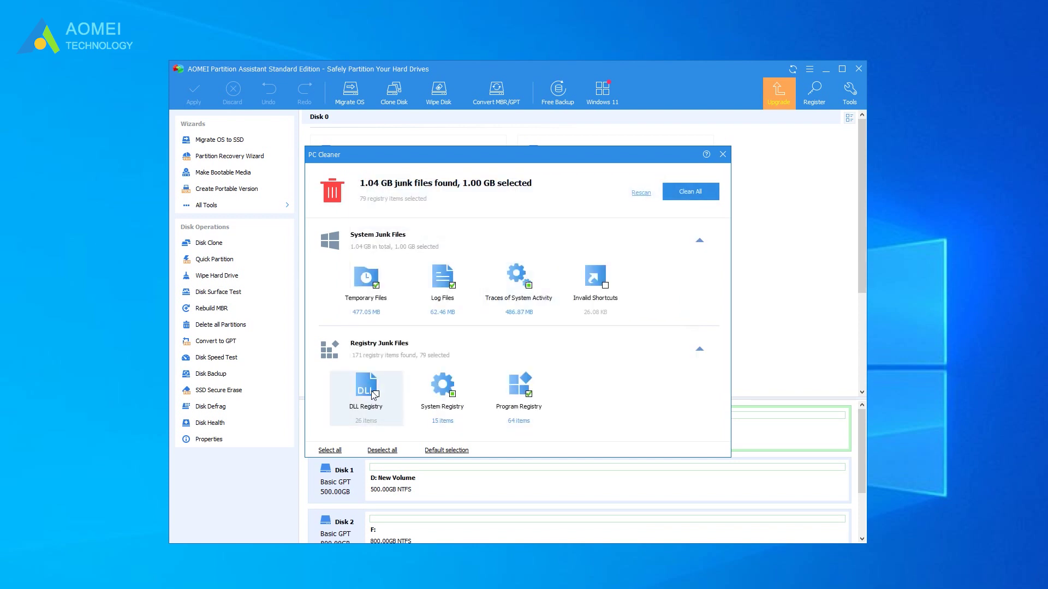
{"action": "left_click", "coordinate": [376, 397]}
{"action": "left_click", "coordinate": [688, 197]}
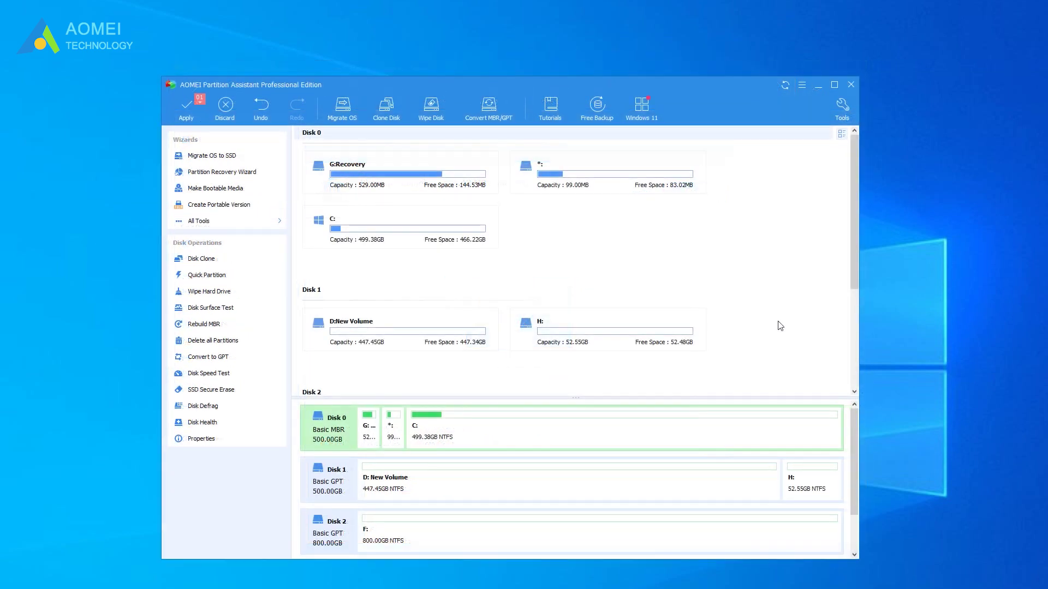
- Allocate free space from D: to H: (D: 224.03GB, H: 275.97GB) and apply it
{"action": "right_click", "coordinate": [522, 472]}
{"action": "left_click", "coordinate": [545, 285]}
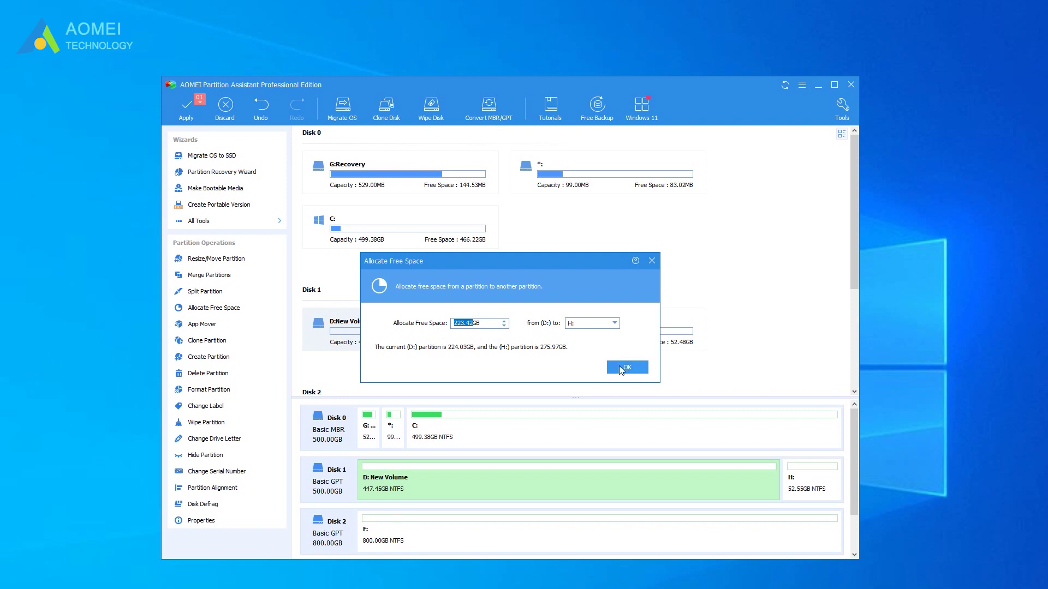
{"action": "left_click", "coordinate": [621, 367]}
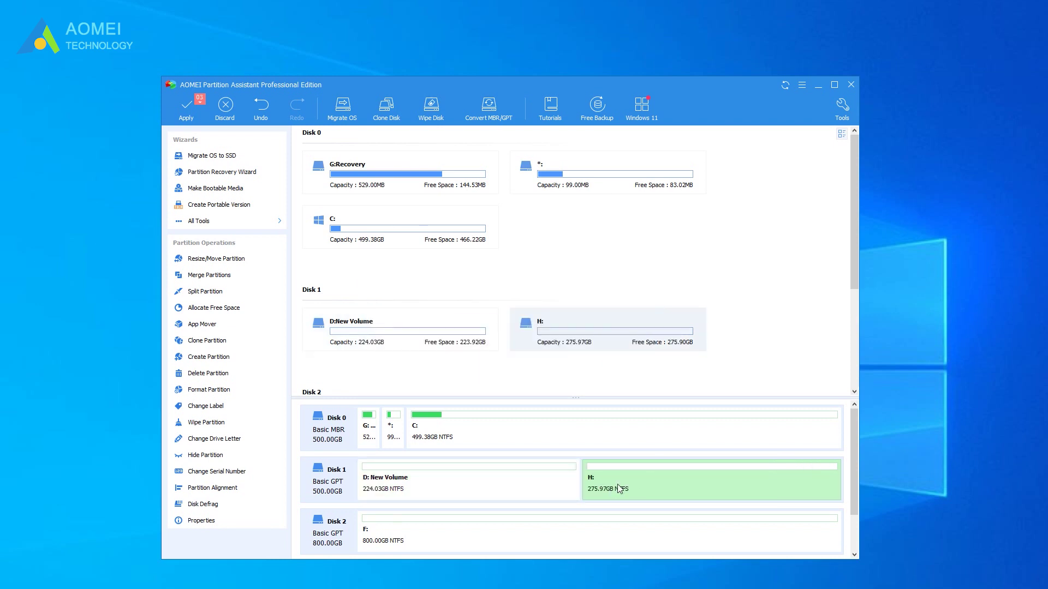
{"action": "left_click", "coordinate": [187, 111]}
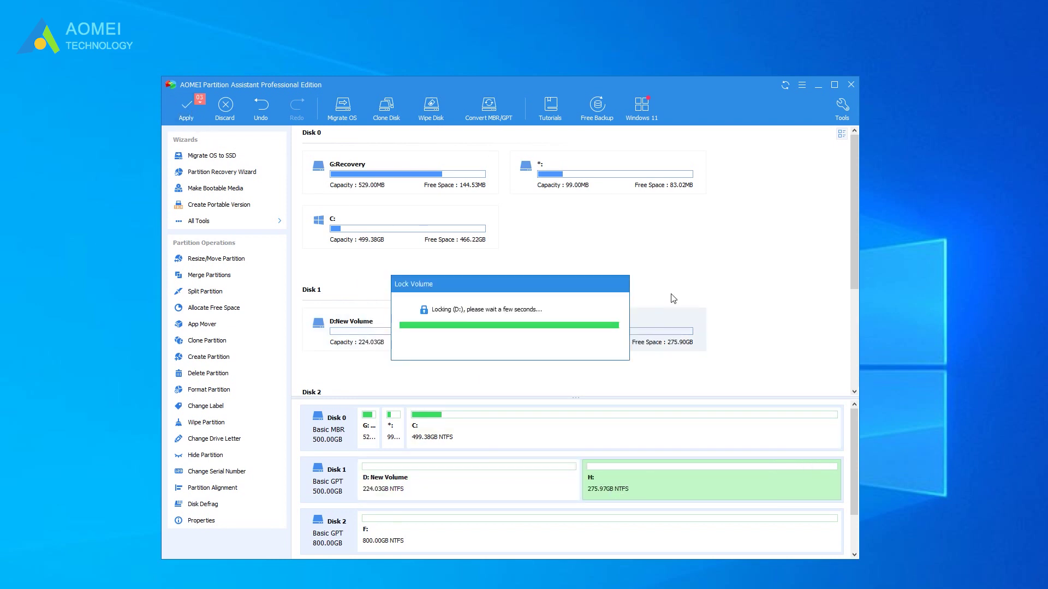